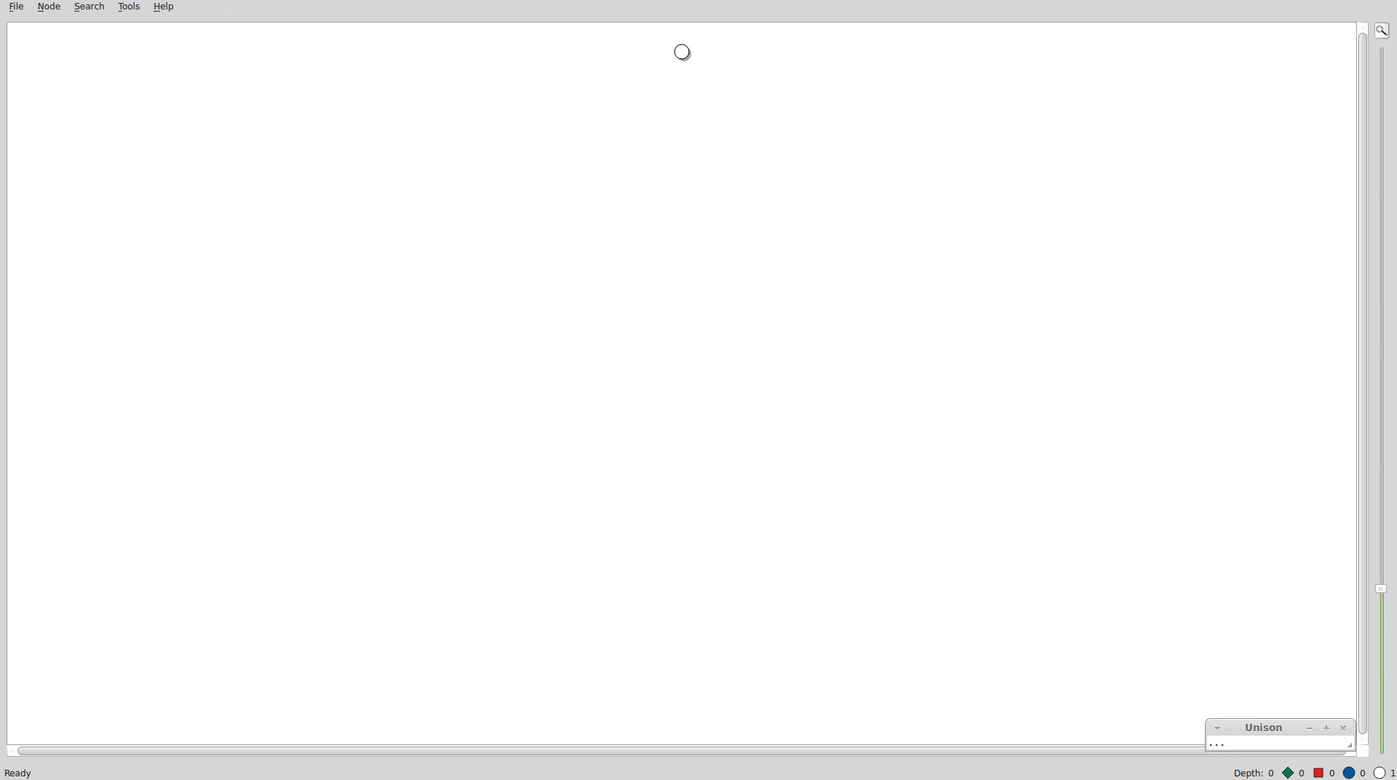
Search for all solutions (depth 35, 77383 failed, 15068 branch nodes), expand failed subtrees, and zoom out slightly.
key(a)
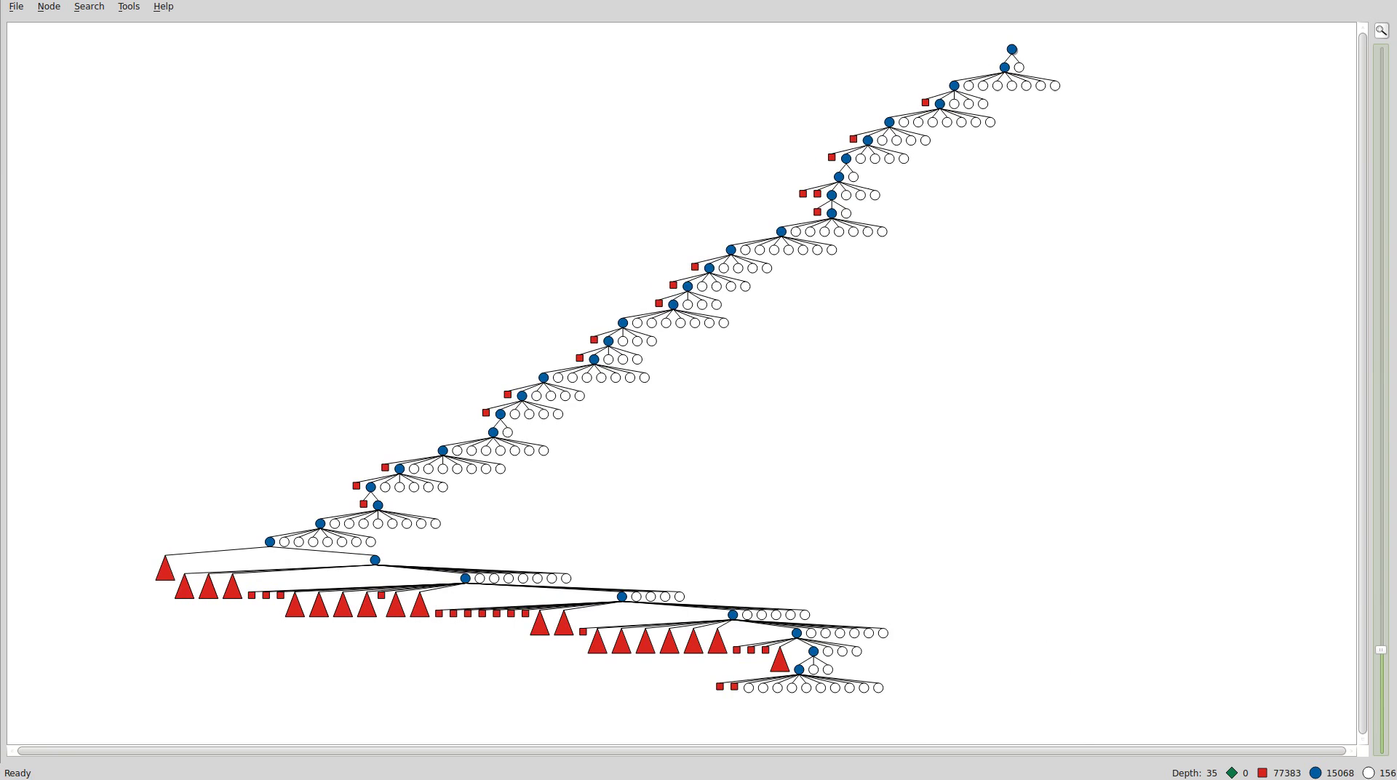
key(u)
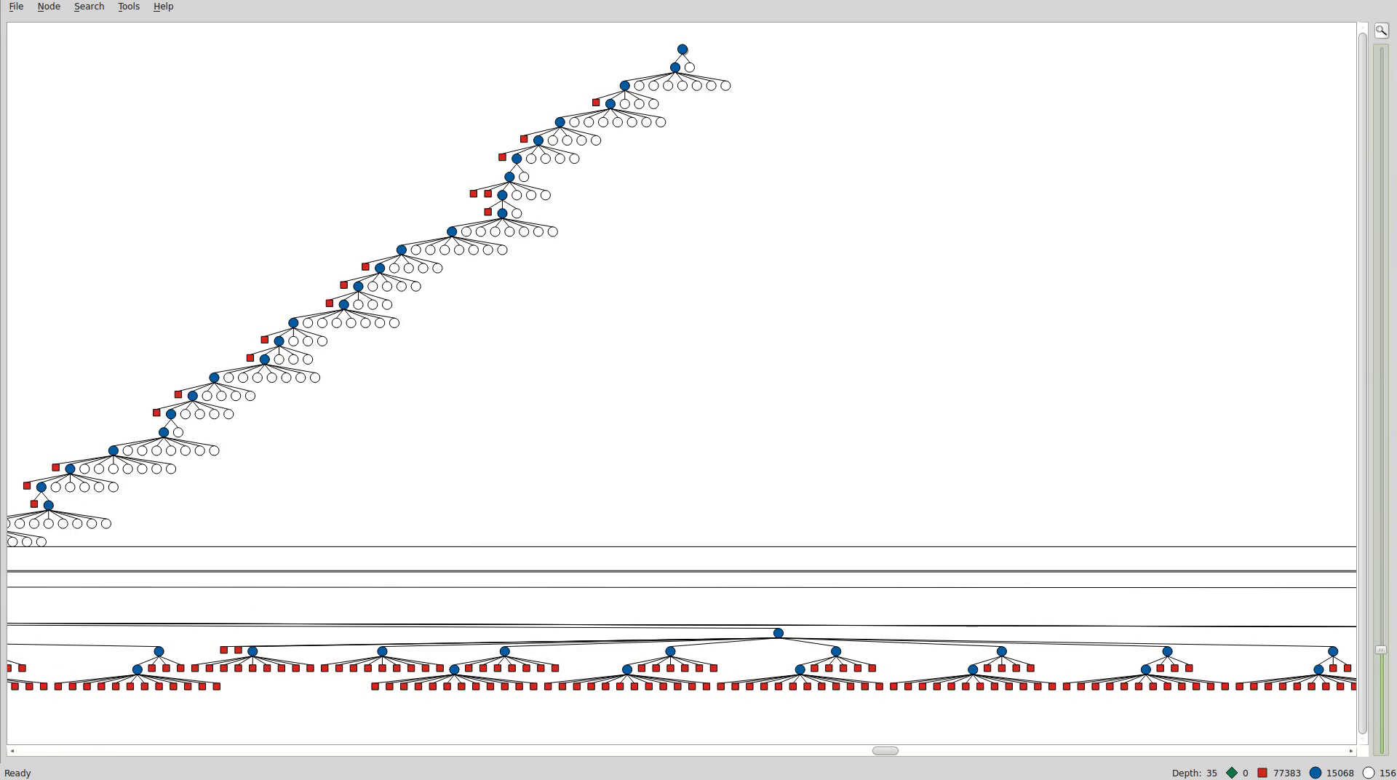
drag(1381, 649, 1380, 664)
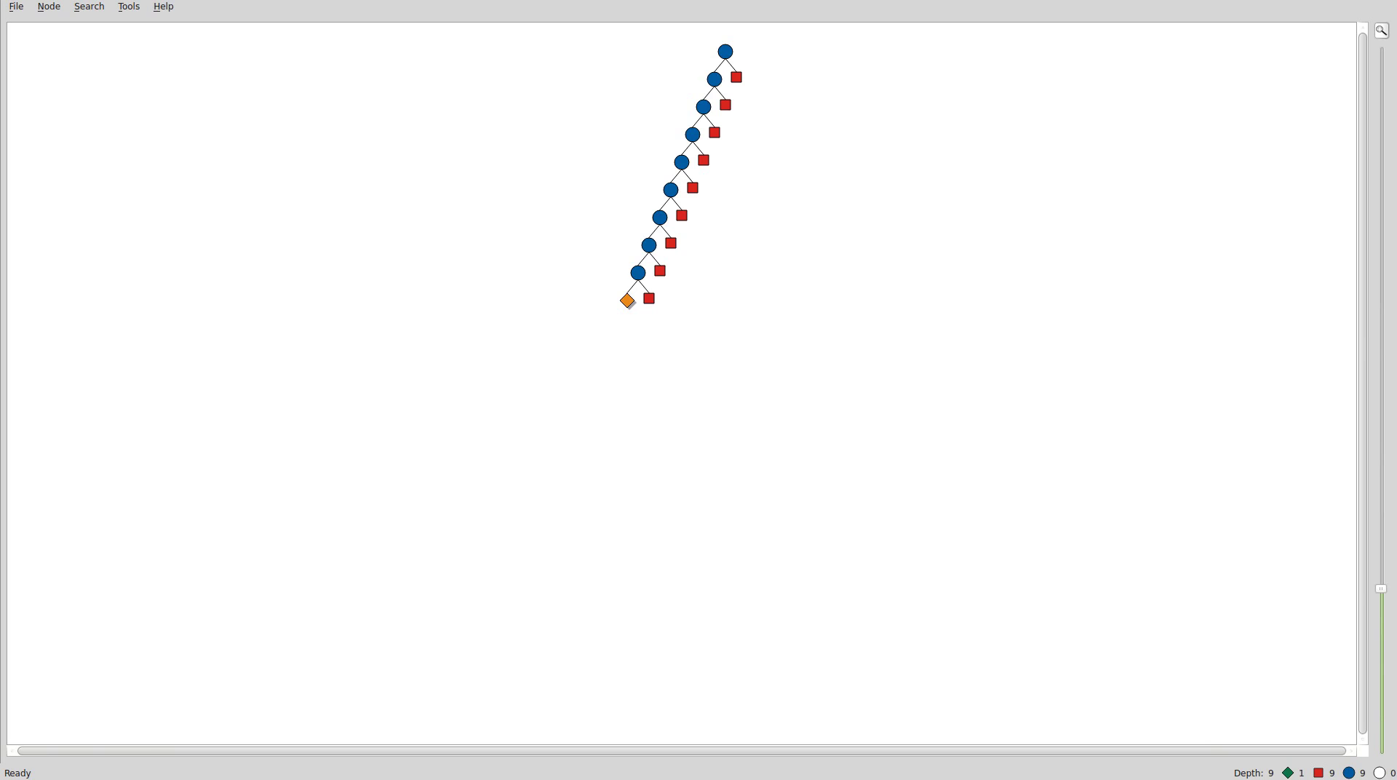
Label every search-tree branch from the root with its decision, such as cost = 271 and r(t3) = R1.
key(Home)
key(l)
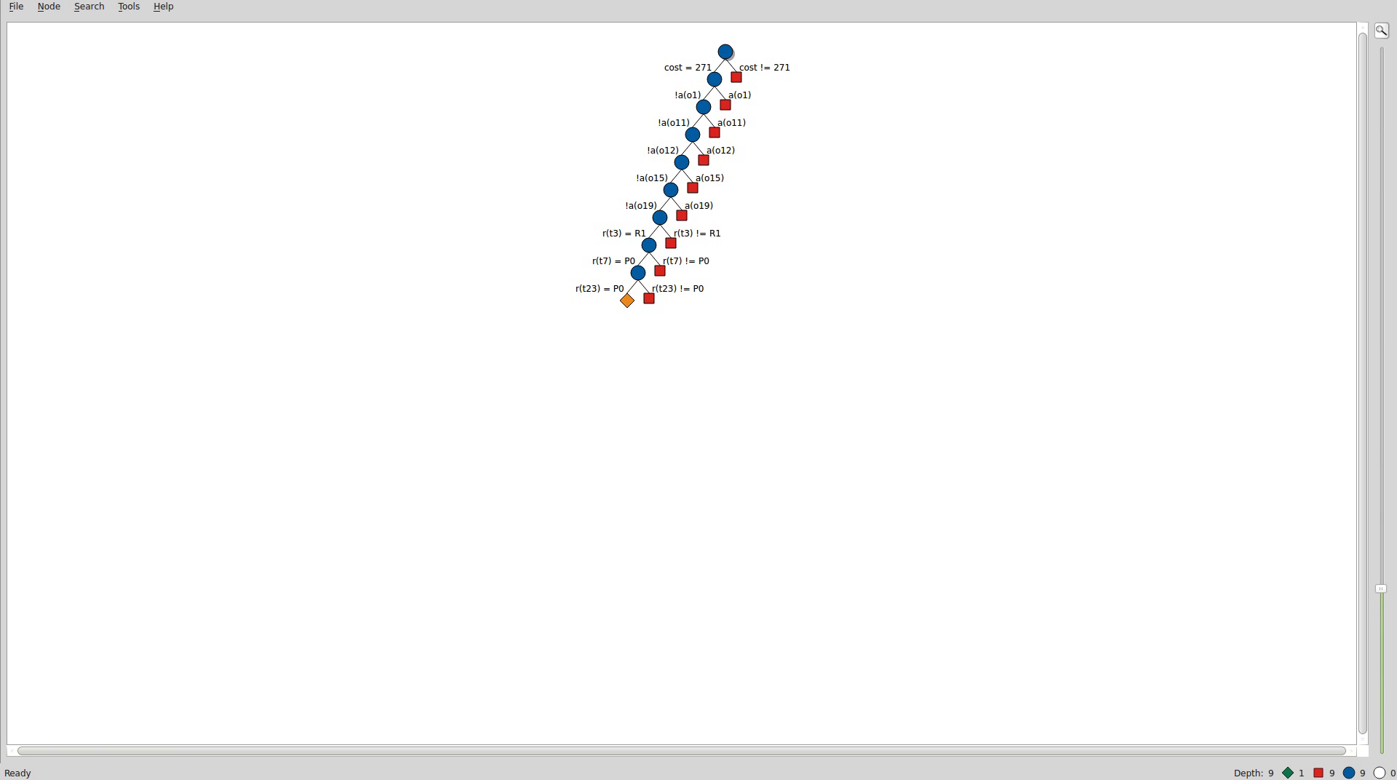
Inspect the solution's data flow across three blocks, from o0: (in) to o30: (out).
right_click(626, 300)
mouse_move(661, 312)
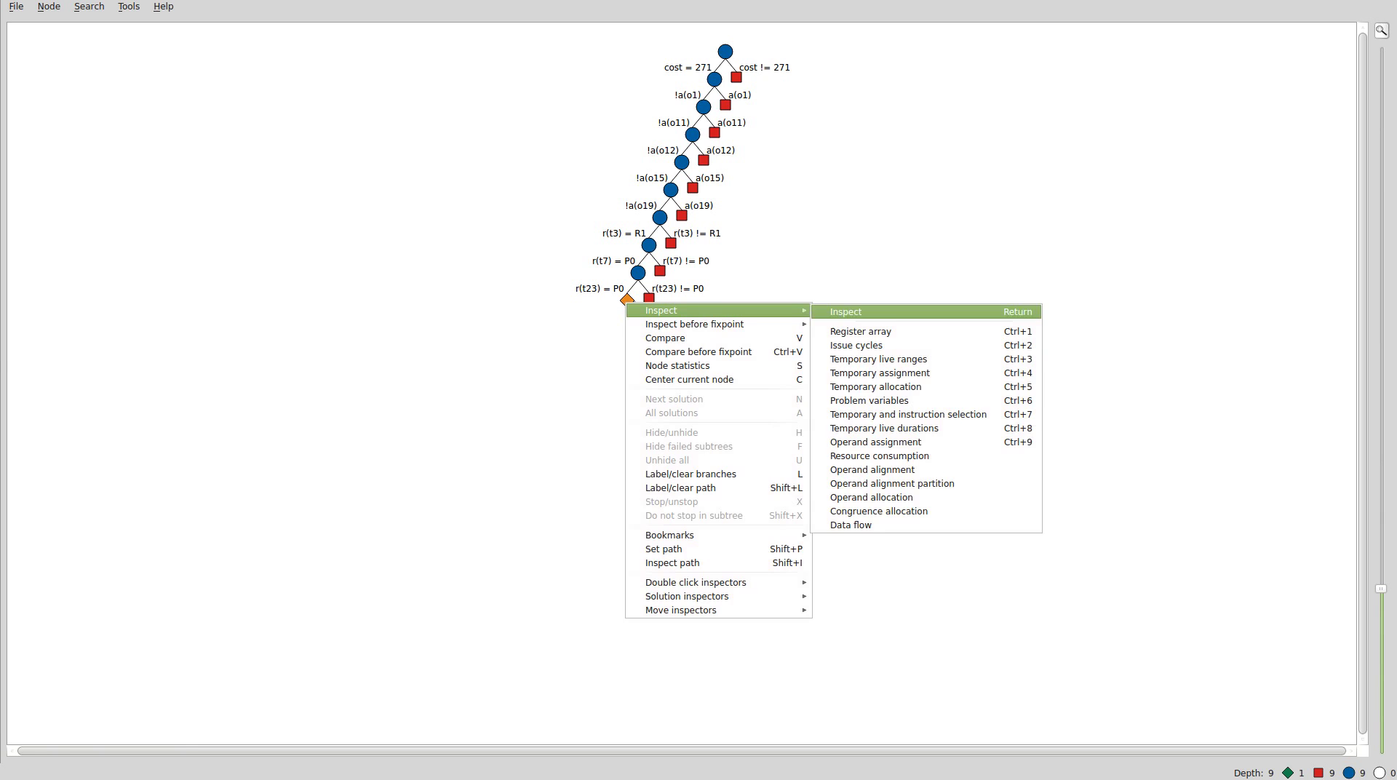
click(851, 525)
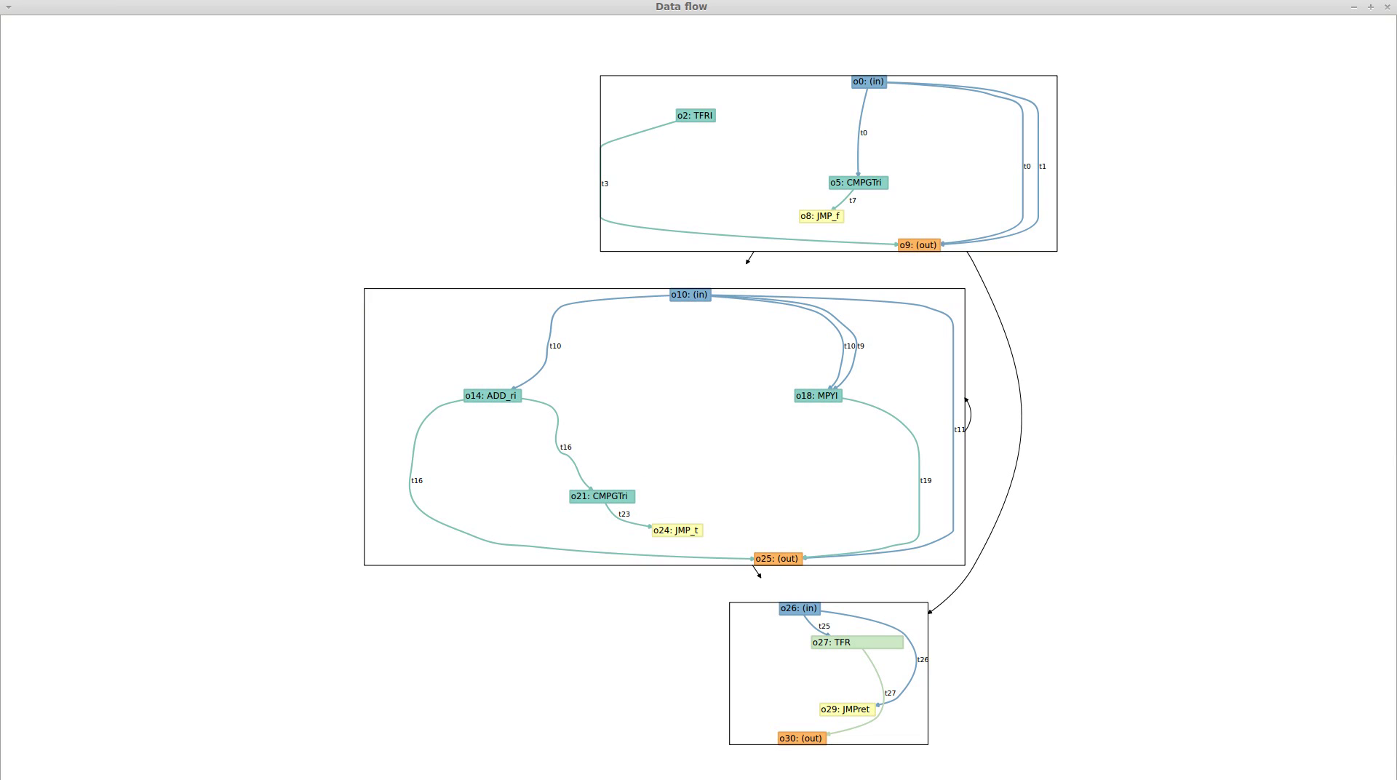
Zoom the data-flow graph into the last block with o26: (in), o27: TFR, o29: JMPret and o30: (out).
scroll(800, 727, up, 2)
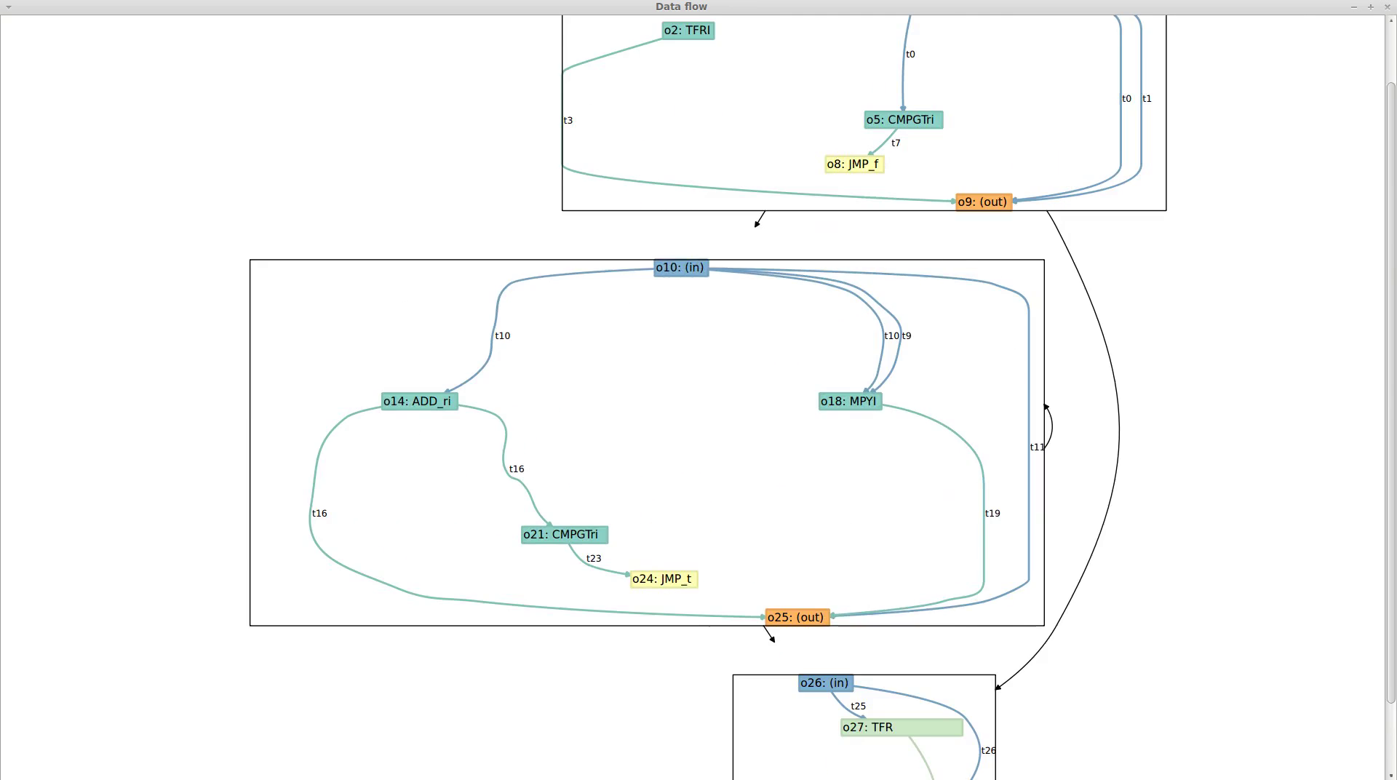
scroll(800, 728, up, 2)
scroll(800, 727, up, 1)
scroll(699, 393, up, 2)
scroll(699, 393, down, 3)
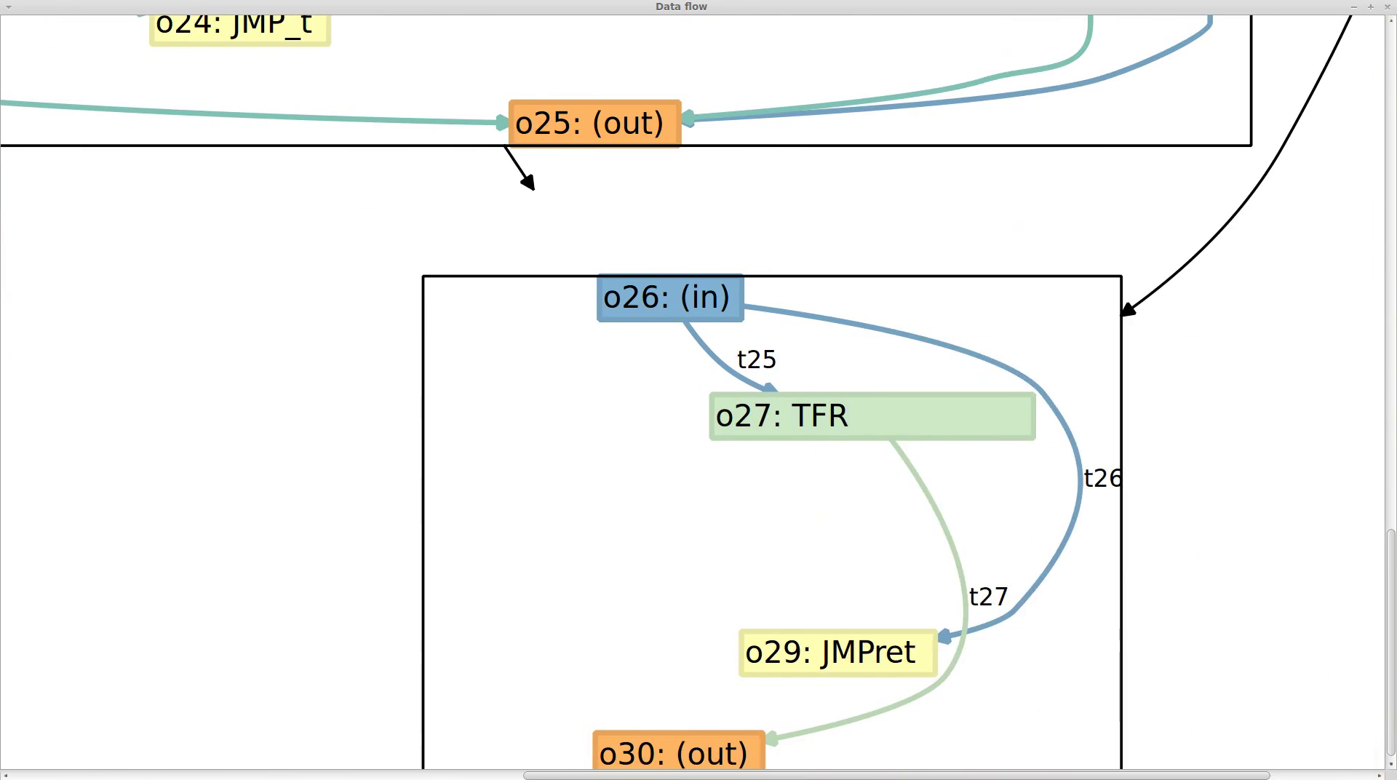
scroll(699, 393, up, 1)
scroll(699, 393, down, 2)
scroll(698, 393, right, 1)
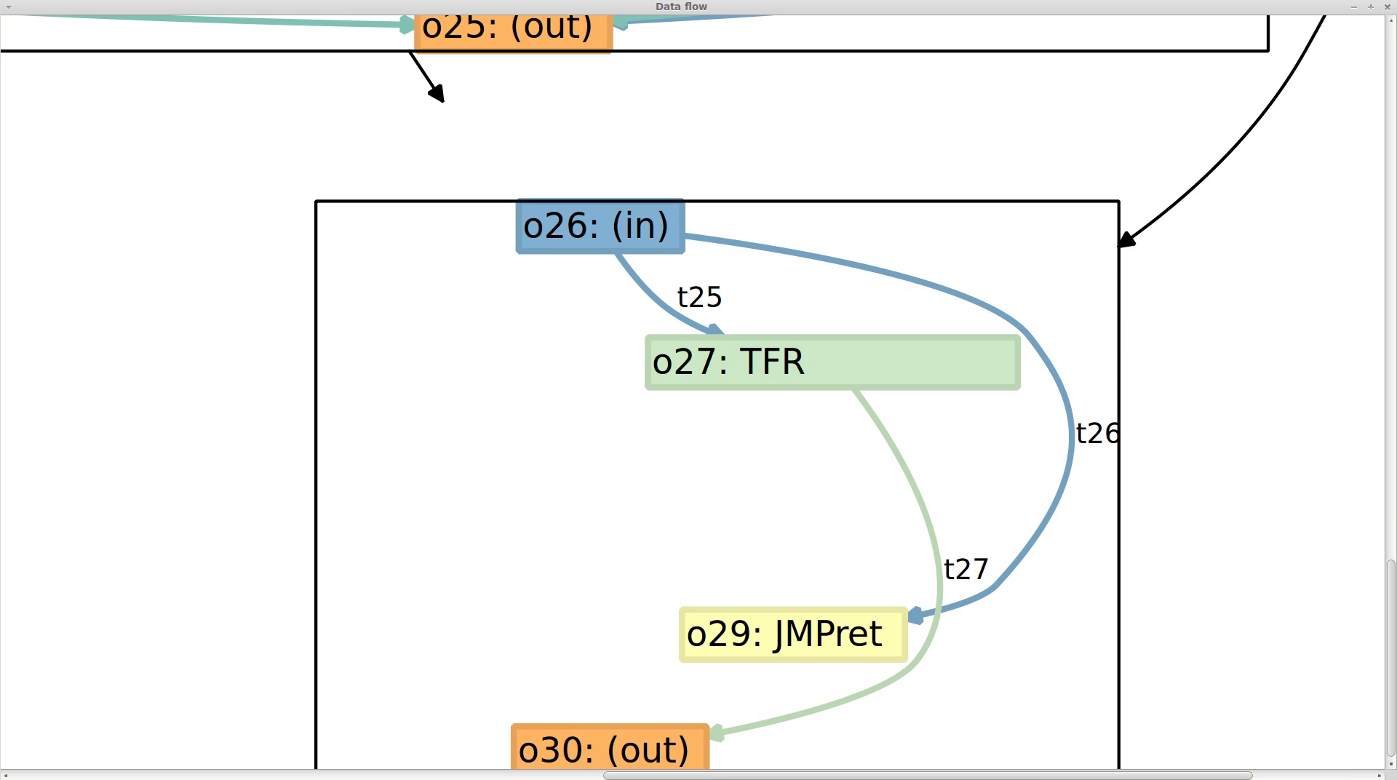
Inspect the solution's register array, maximized, showing temporaries like t0, t9 and t23 per cycle.
key(alt+Tab)
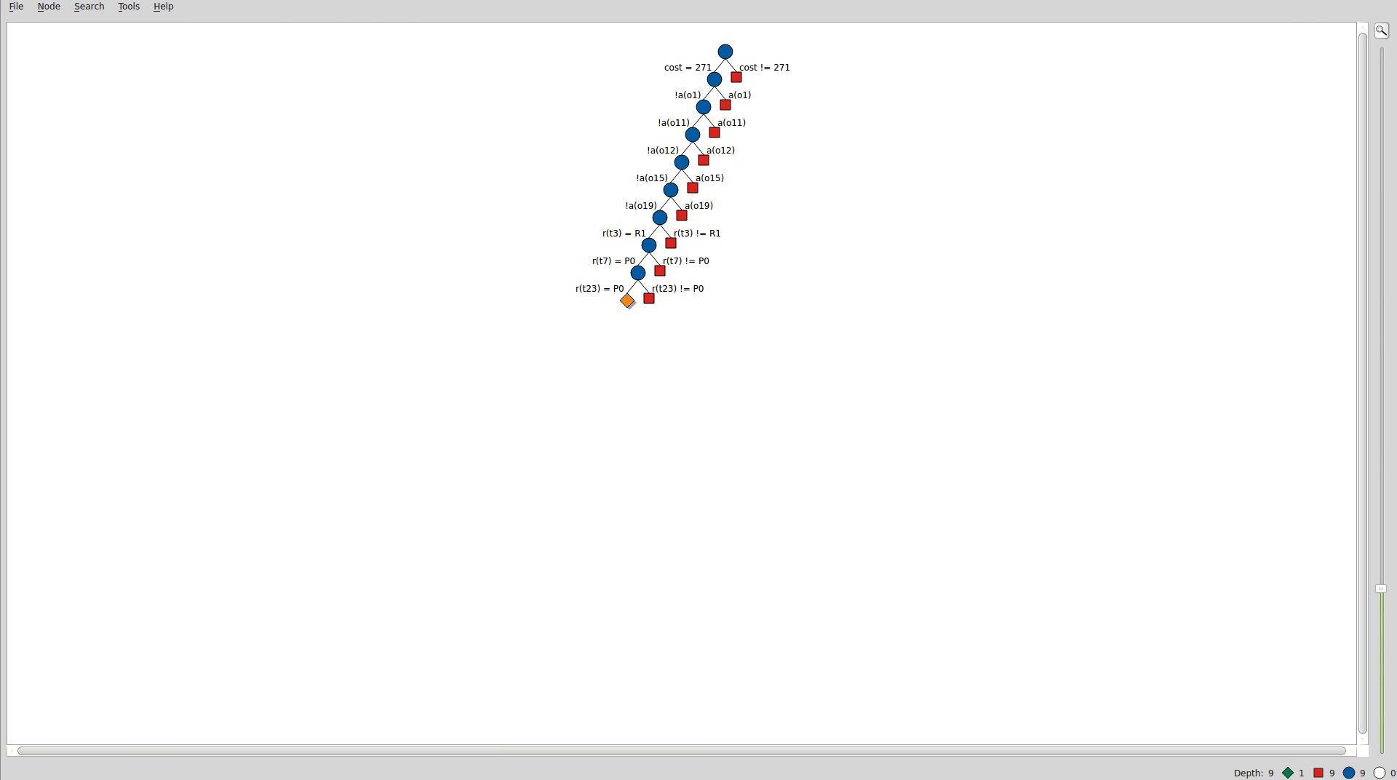
right_click(627, 301)
click(844, 332)
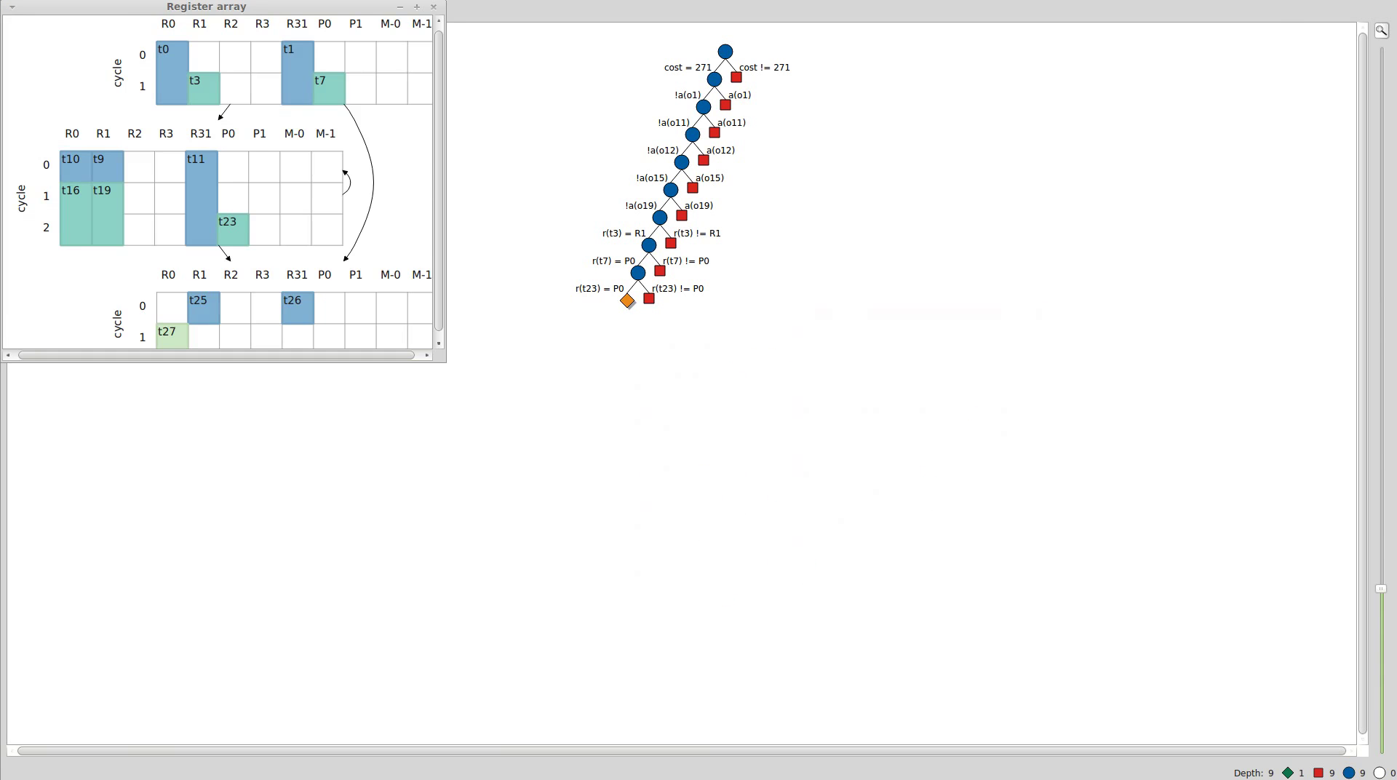
click(416, 7)
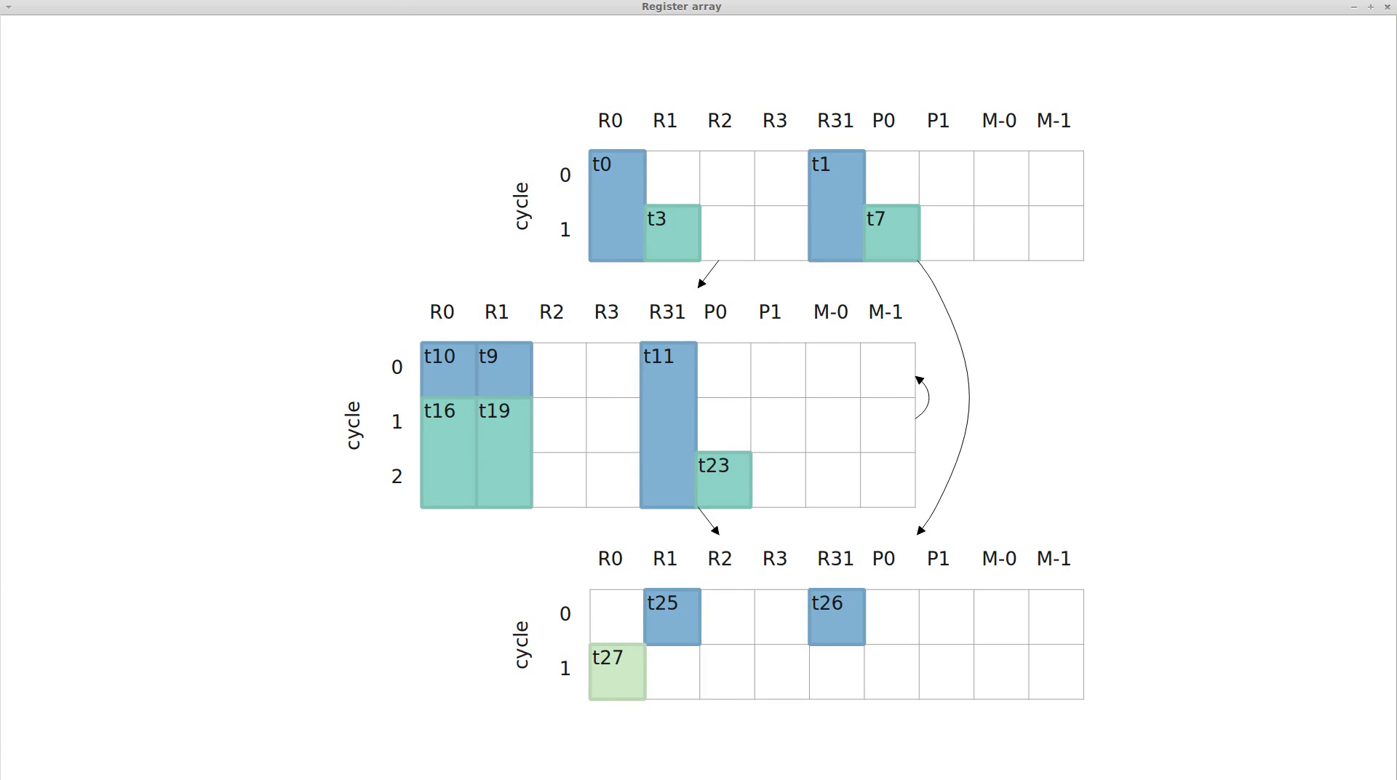
Inspect the solution's issue cycles in a maximized window and zoom into the diagram.
right_click(627, 301)
mouse_move(721, 309)
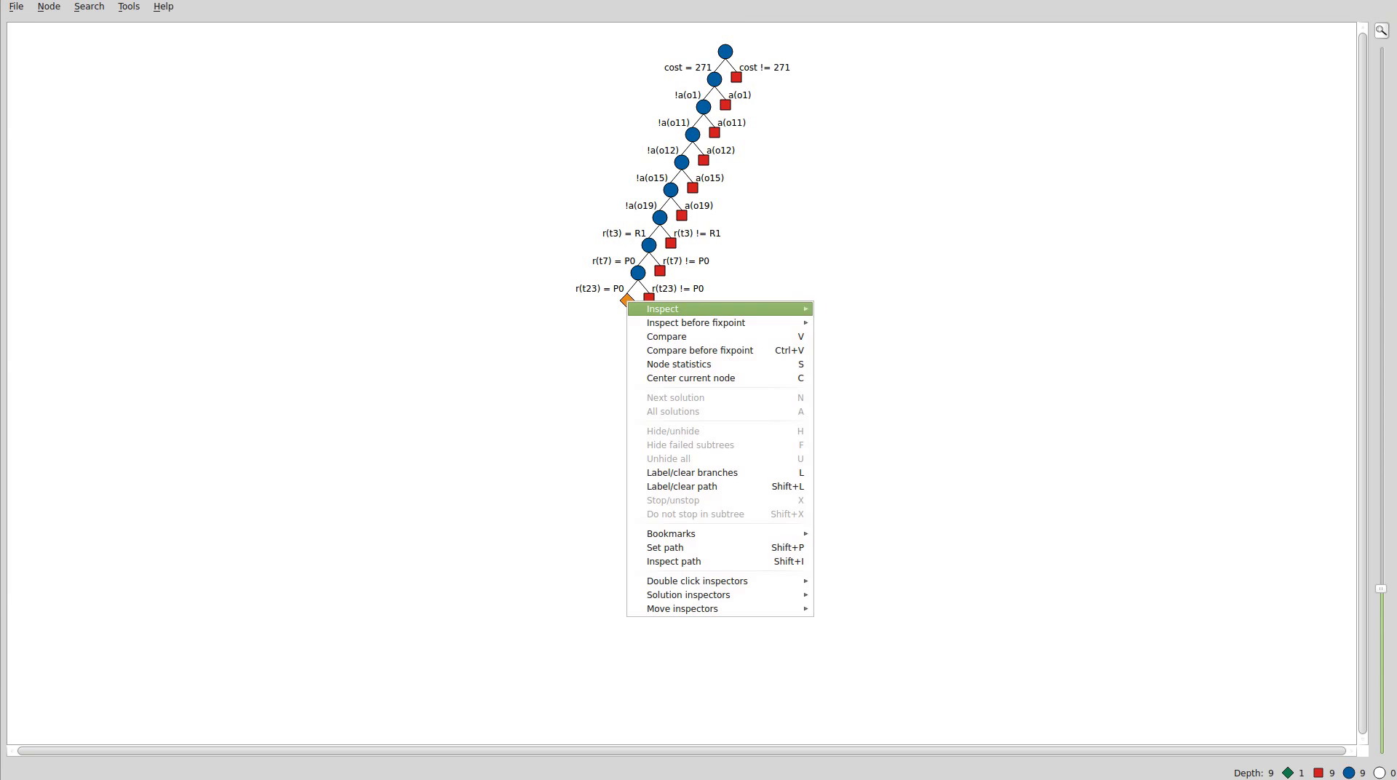
click(873, 343)
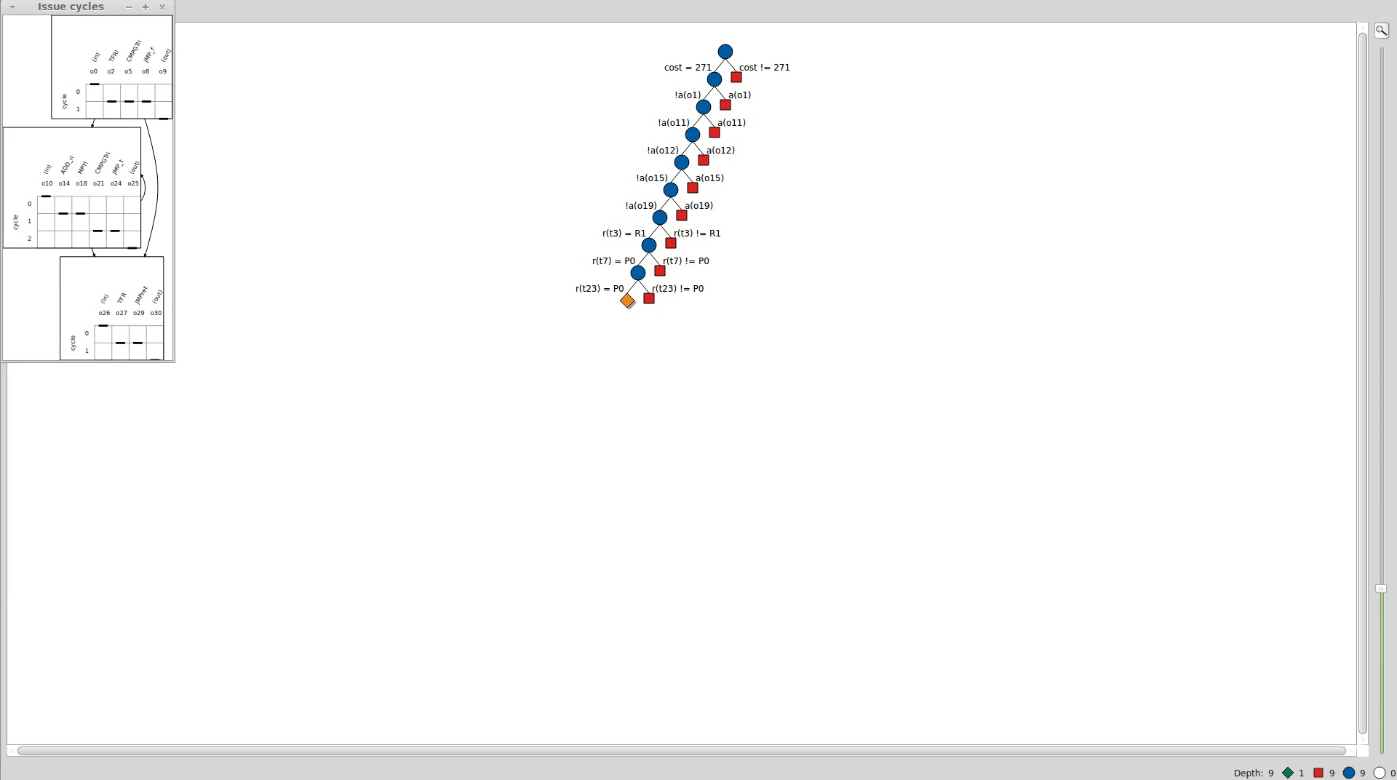
click(145, 7)
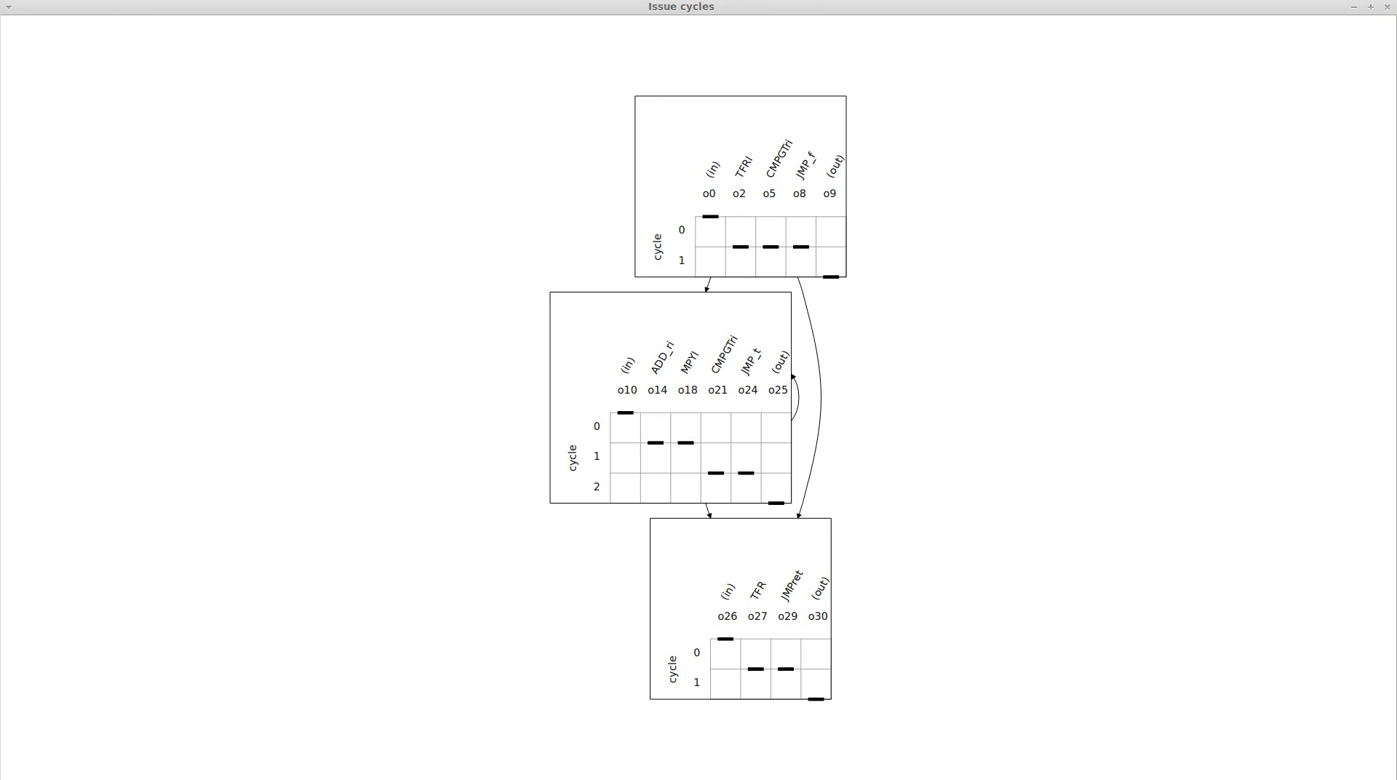
scroll(701, 122, up, 2)
scroll(700, 122, up, 2)
scroll(700, 122, up, 2)
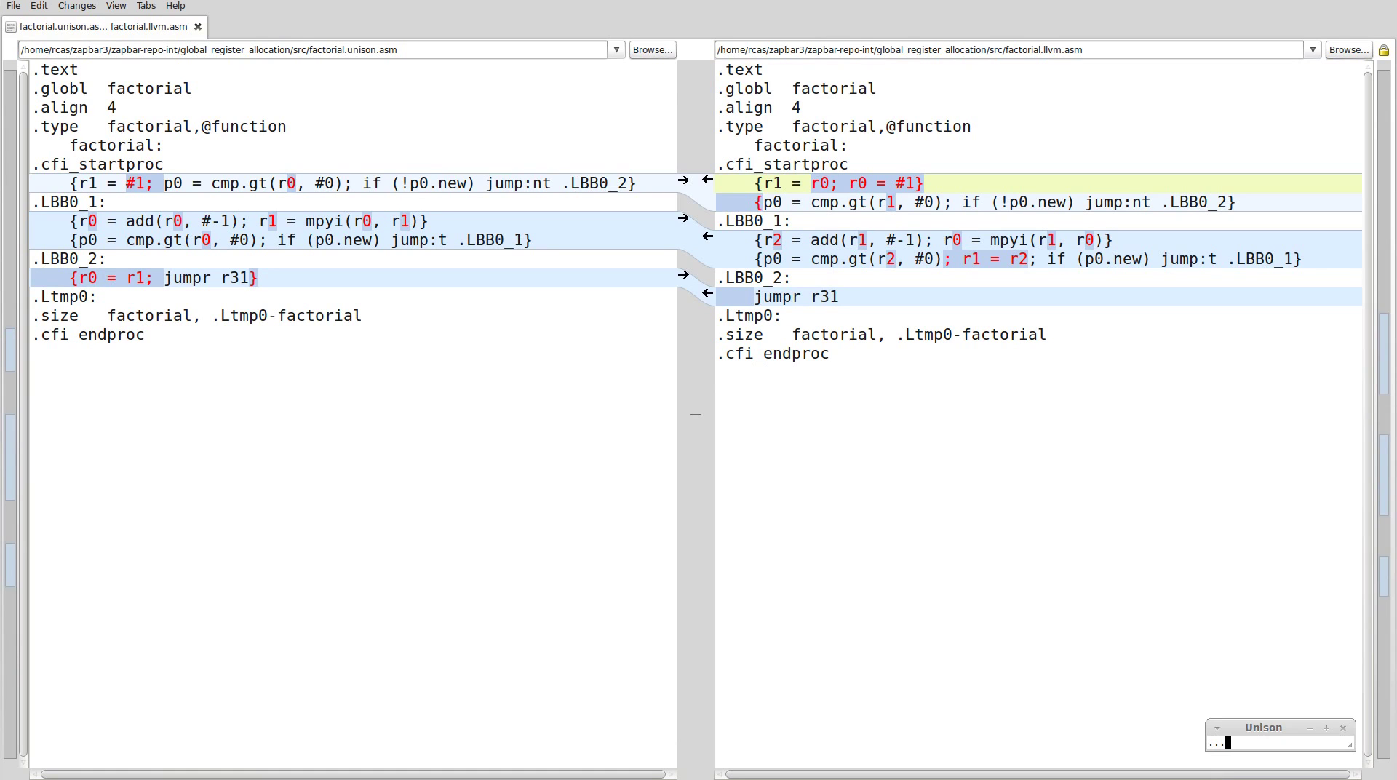
Highlight Unison's first entry-block bundle and LLVM's two matching entry lines, then deselect.
drag(69, 182, 638, 183)
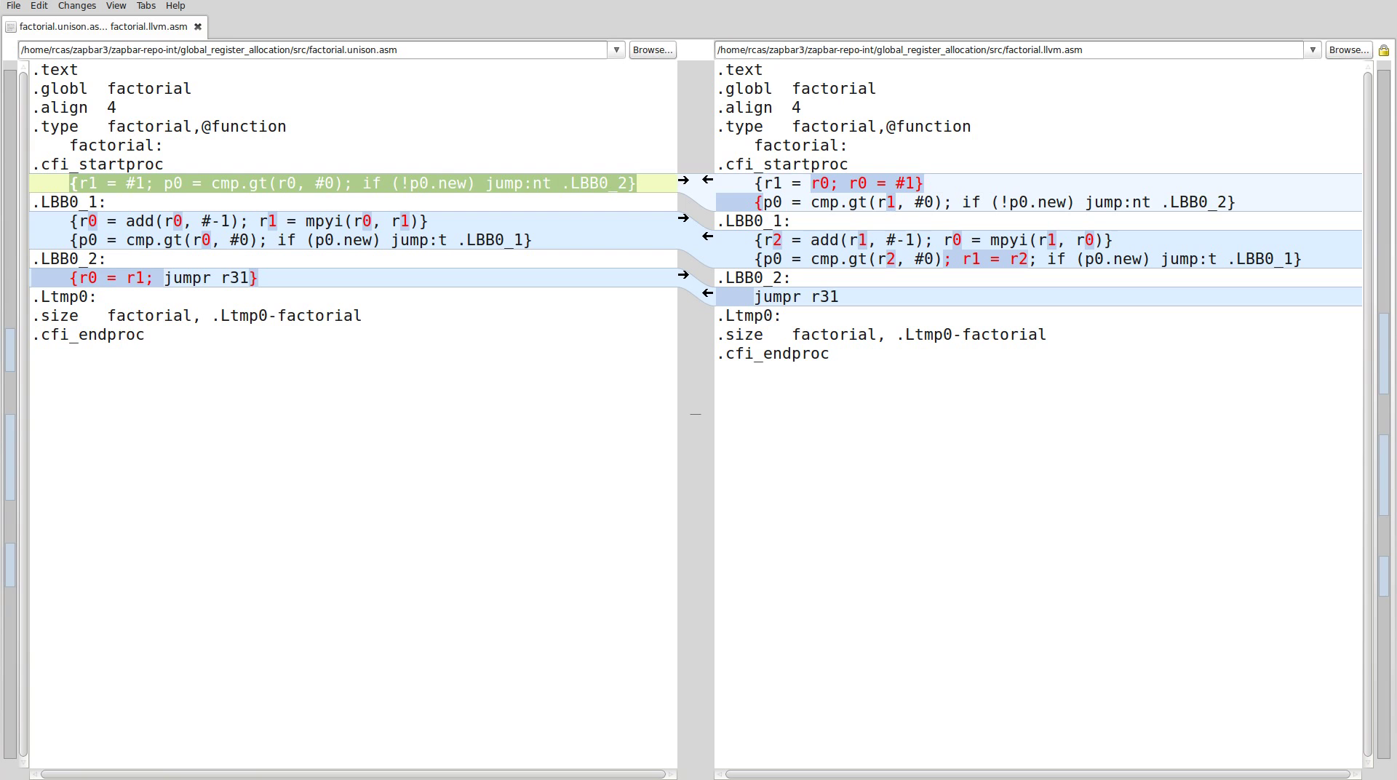
drag(755, 182, 1236, 201)
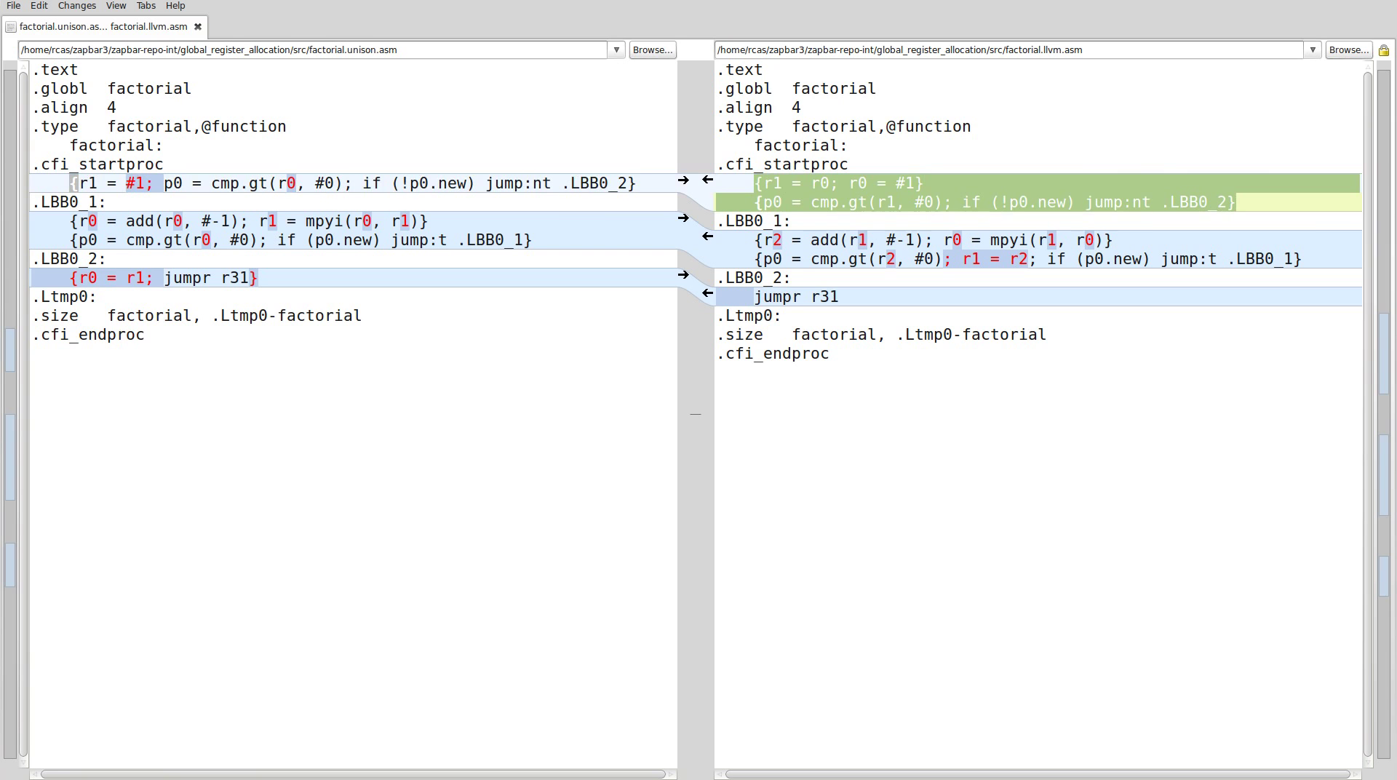
click(1236, 201)
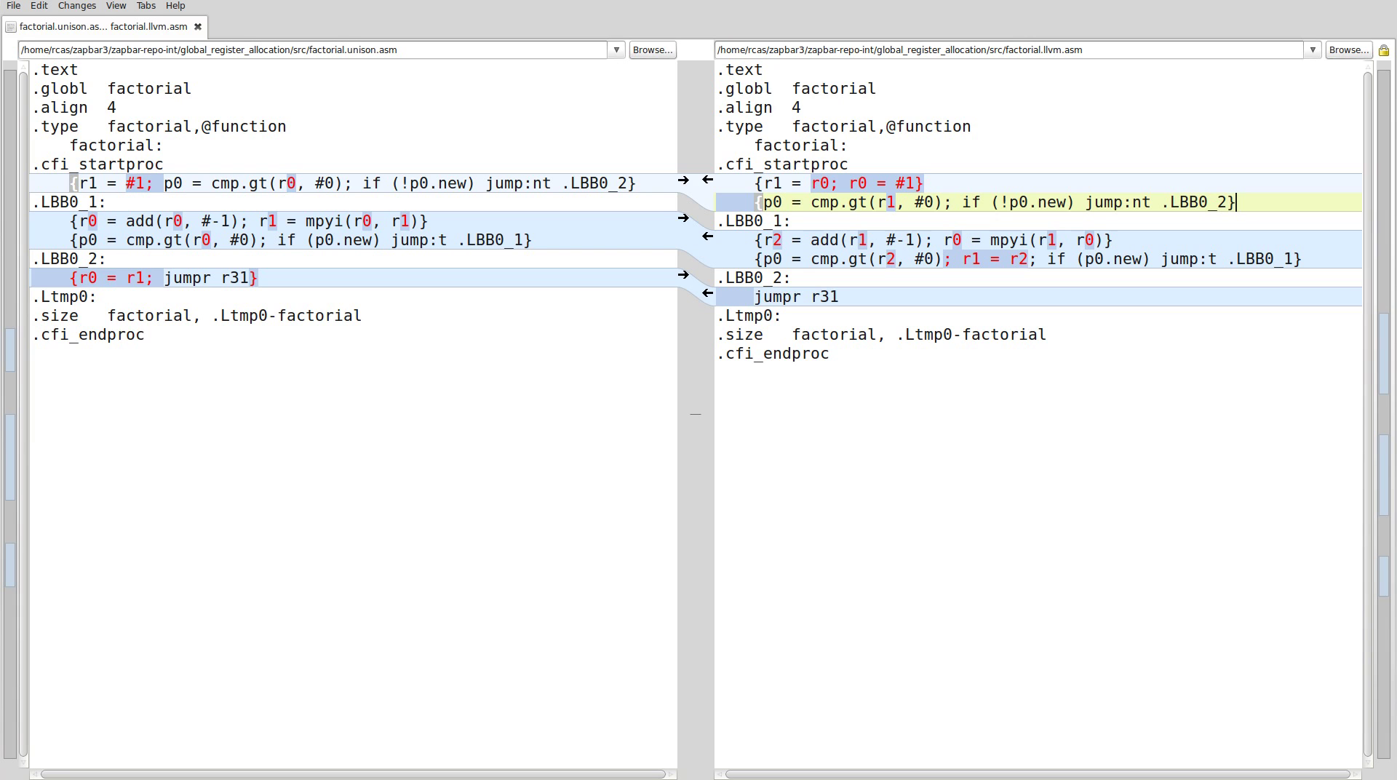
key(alt+F9)
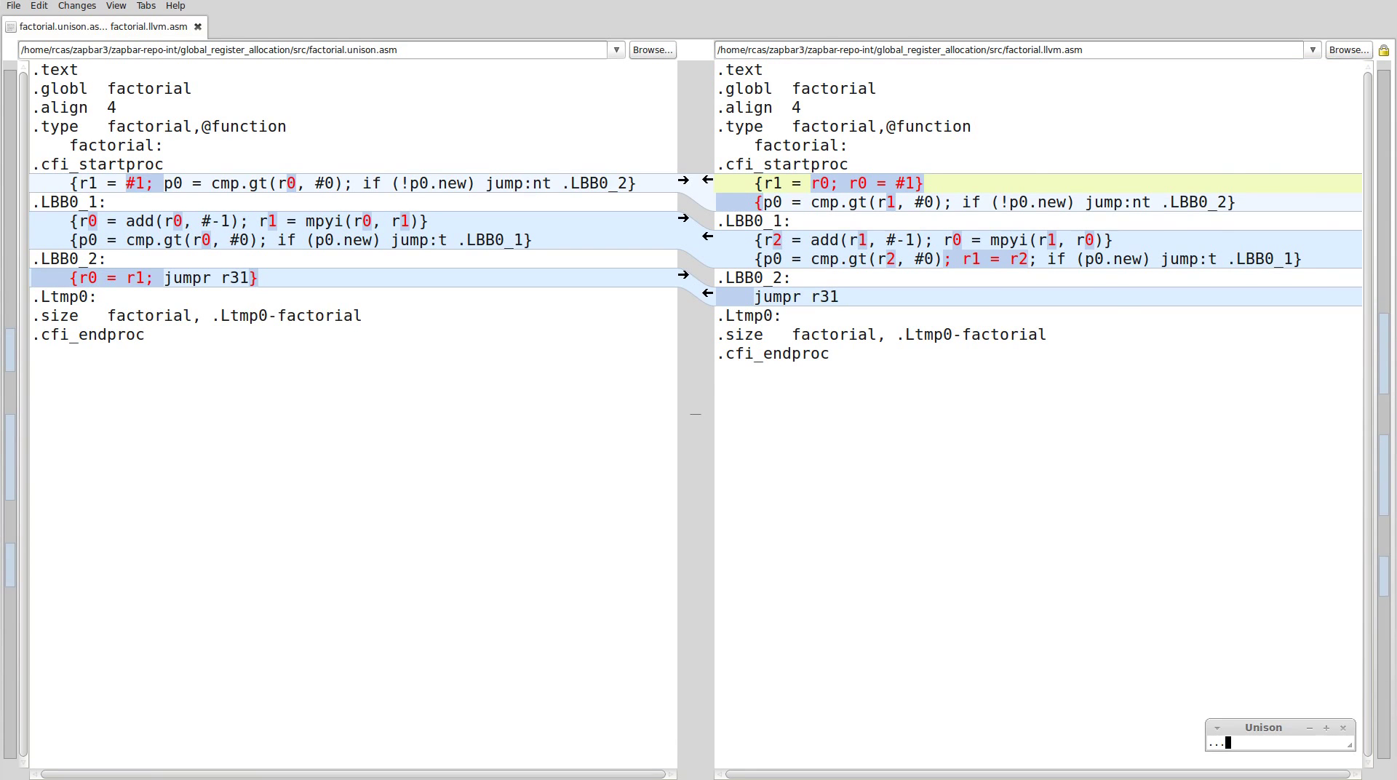
Highlight r0 = r1 in Unison's .LBB0_2 and r1 = r0 in LLVM's entry block, then switch windows.
drag(78, 277, 144, 277)
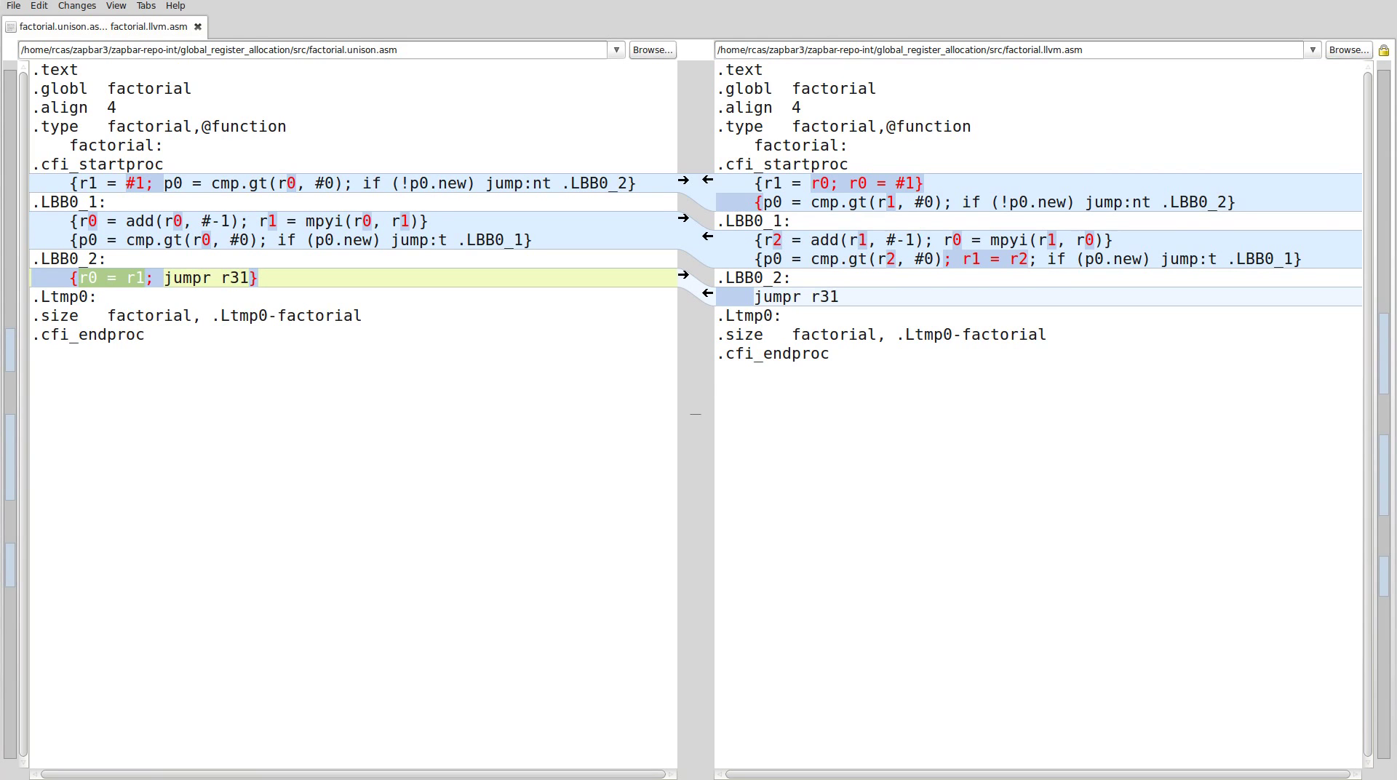
drag(764, 183, 830, 182)
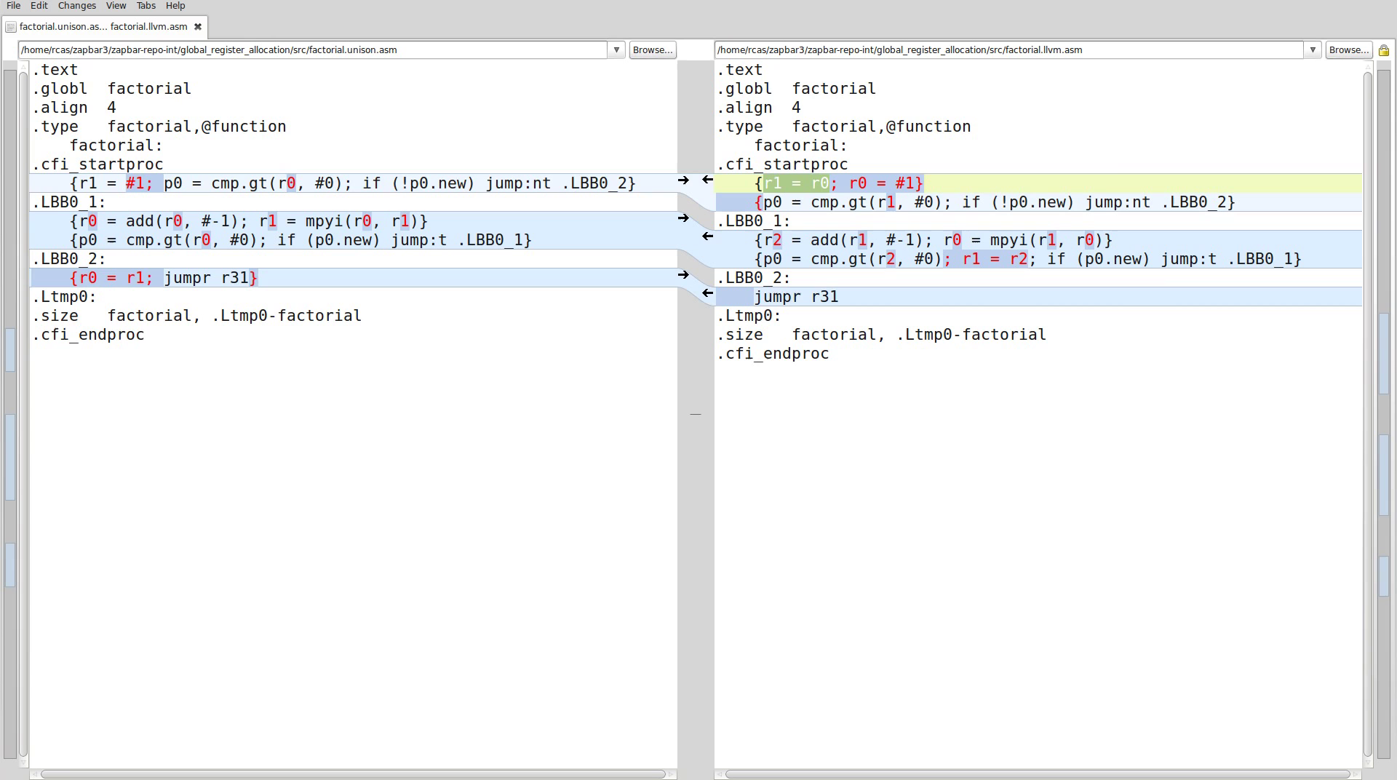
key(alt+Tab)
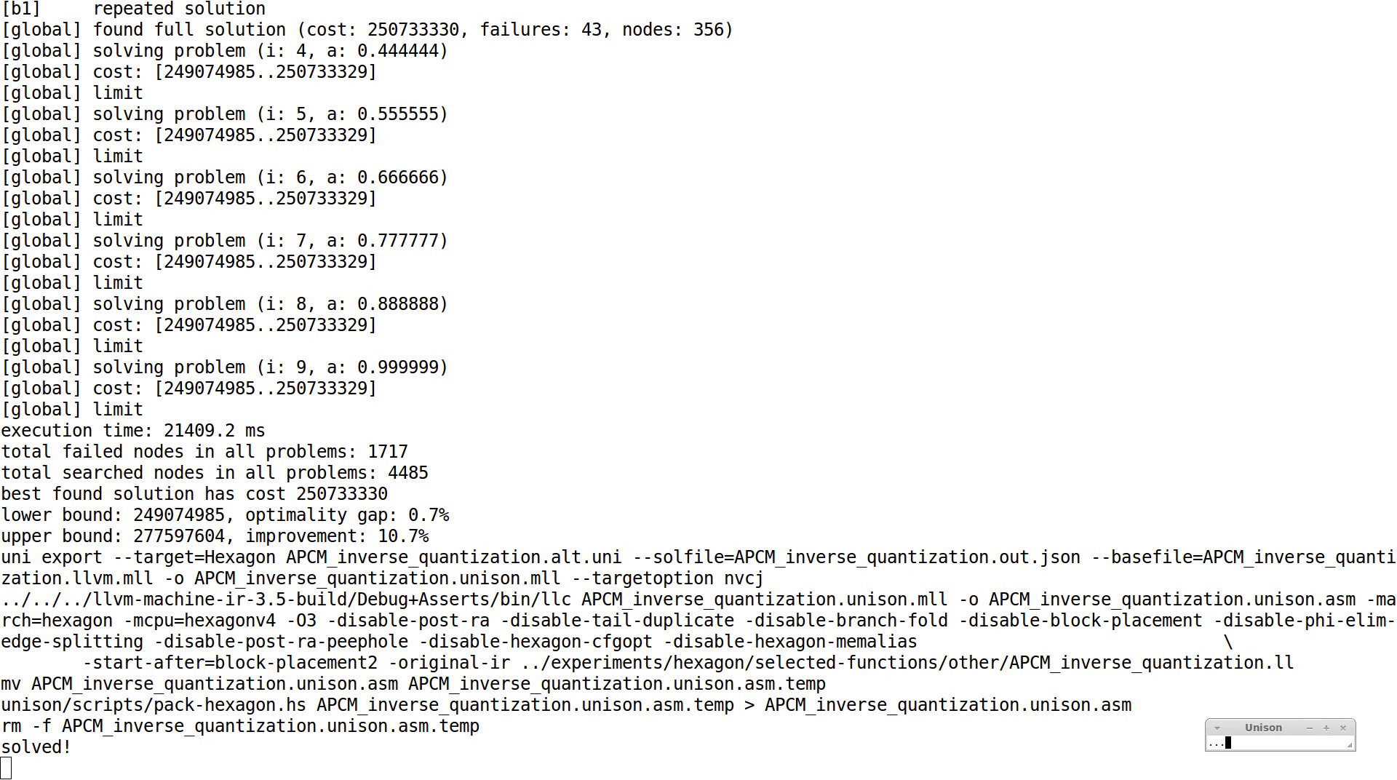
drag(246, 536, 451, 536)
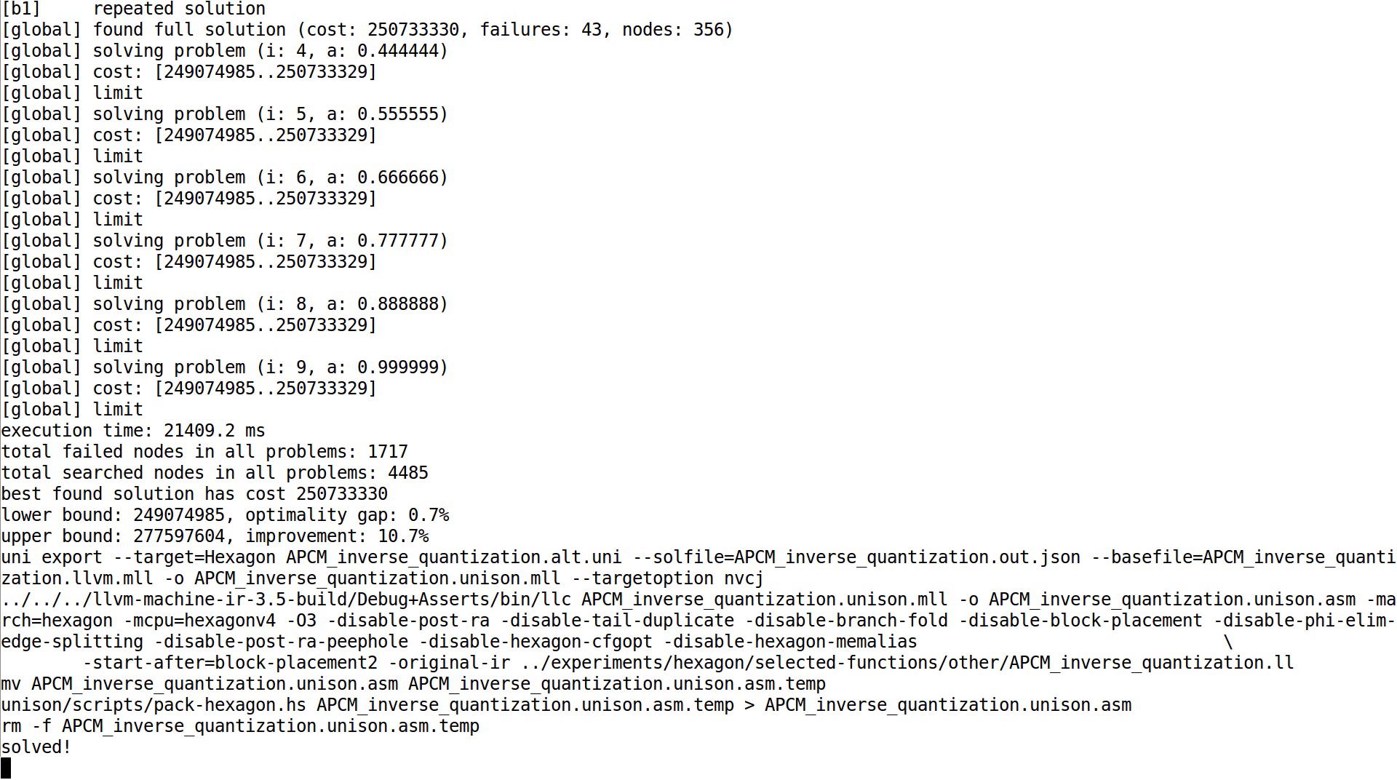
drag(246, 514, 481, 515)
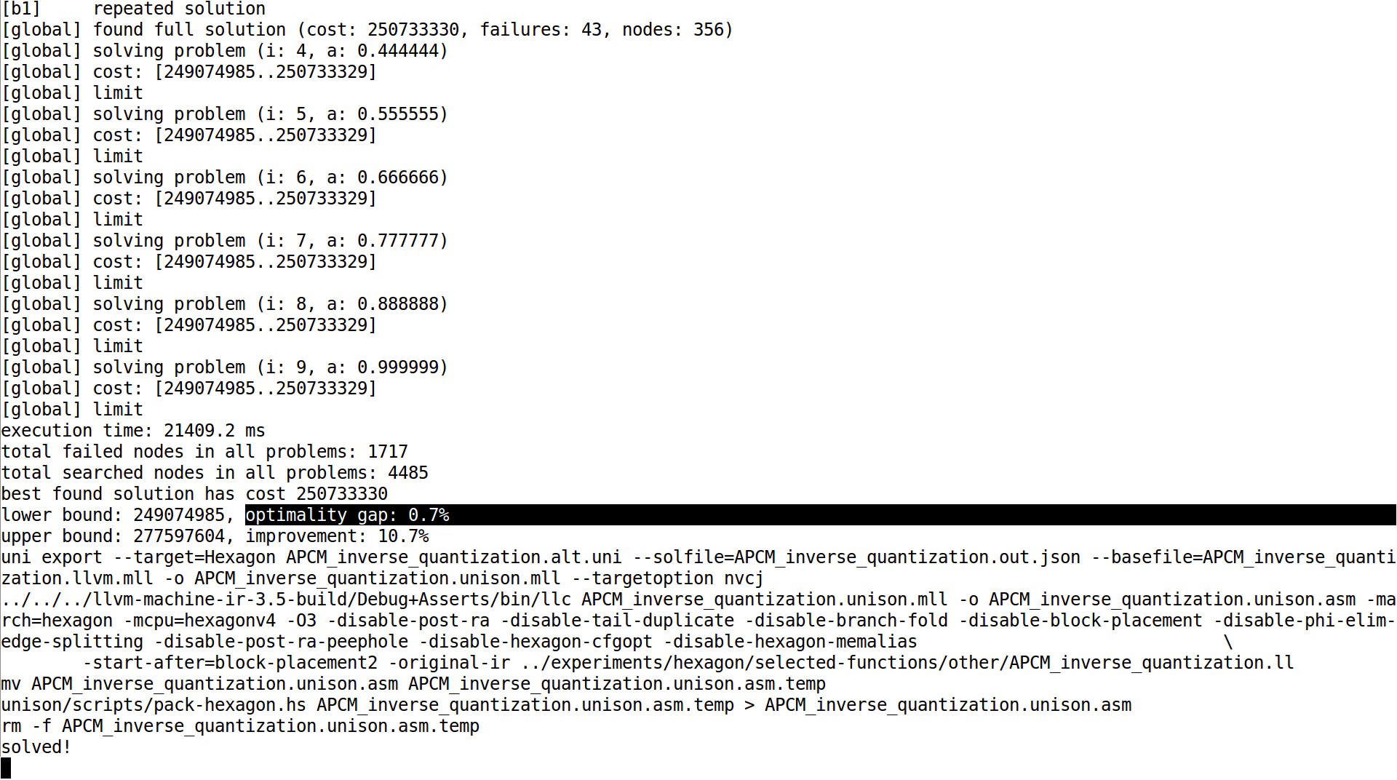
click(481, 514)
key(alt+Tab)
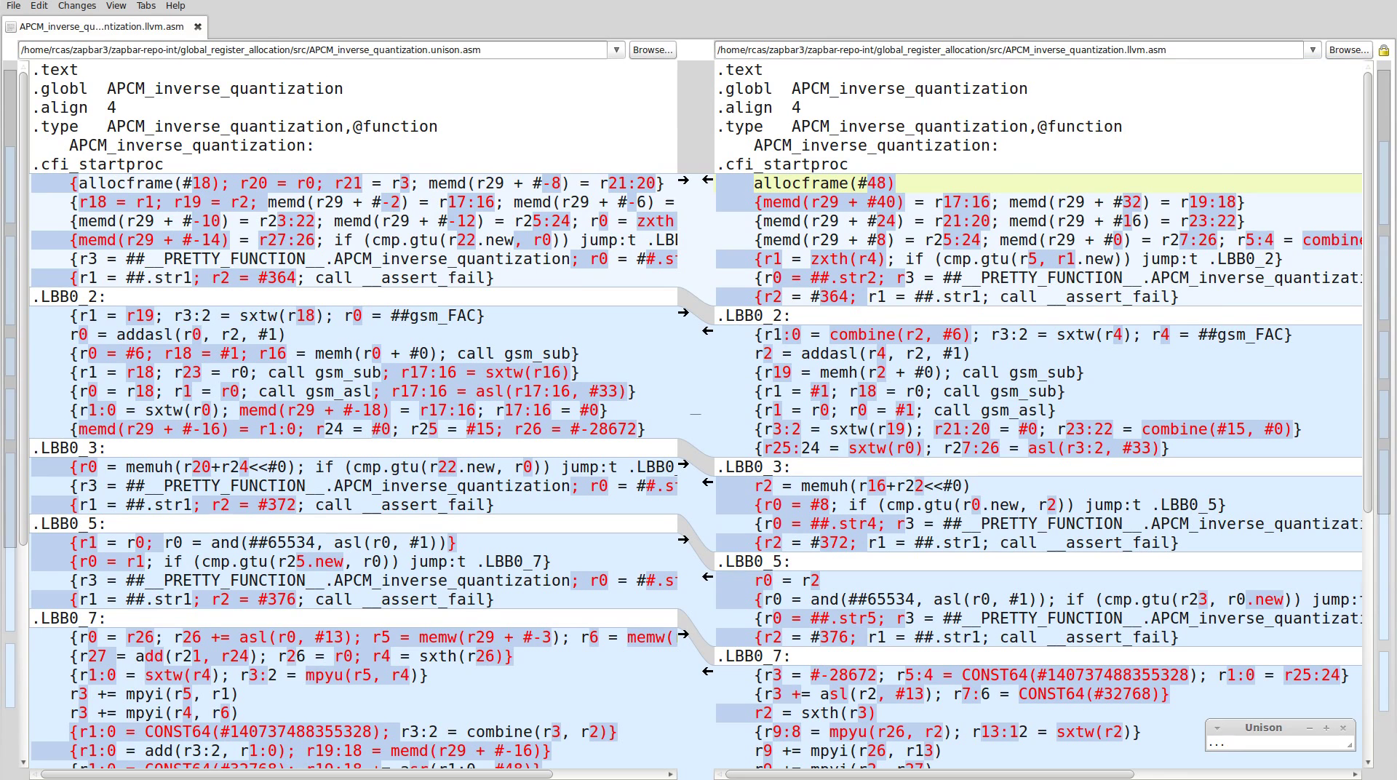
Mark the differing .LBB0_3 lines and advance to the next difference in .LBB0_5.
key(Return)
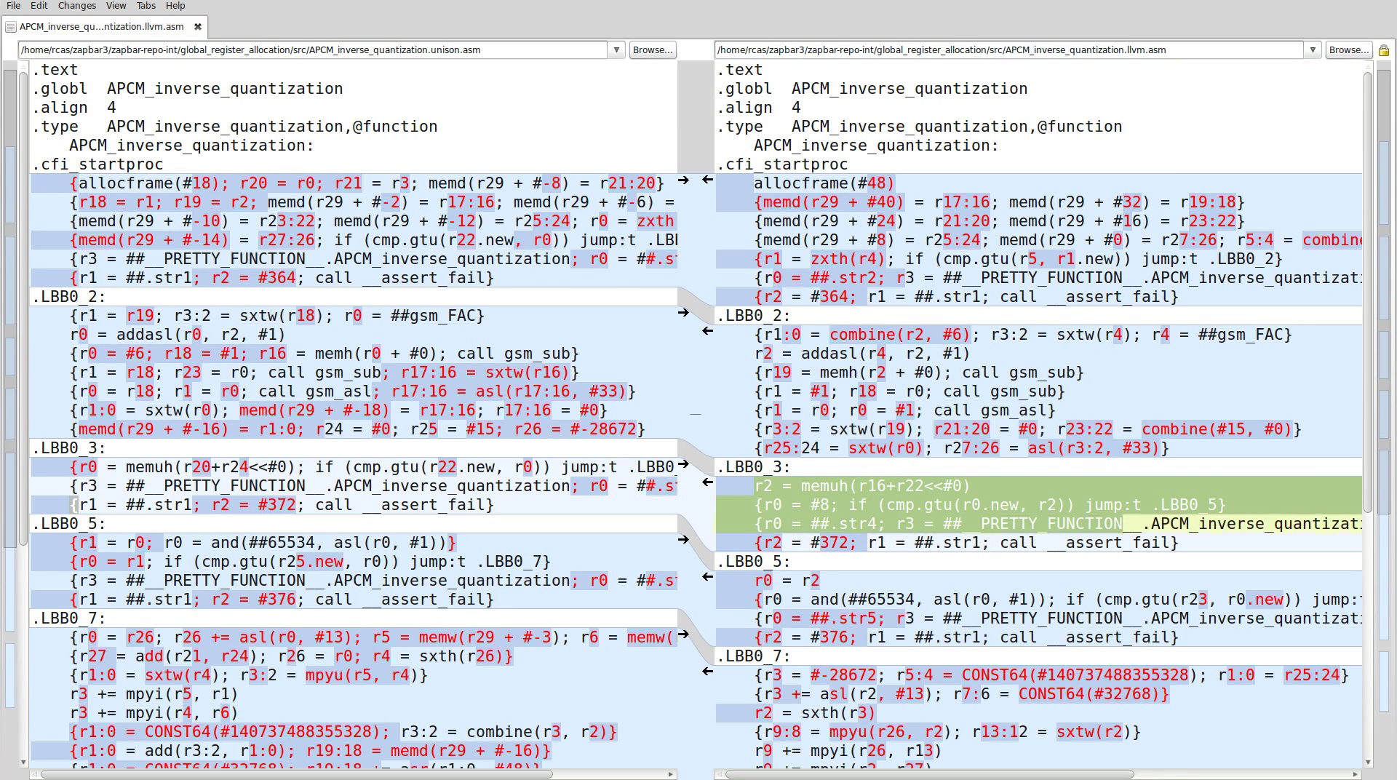
key(alt+Down)
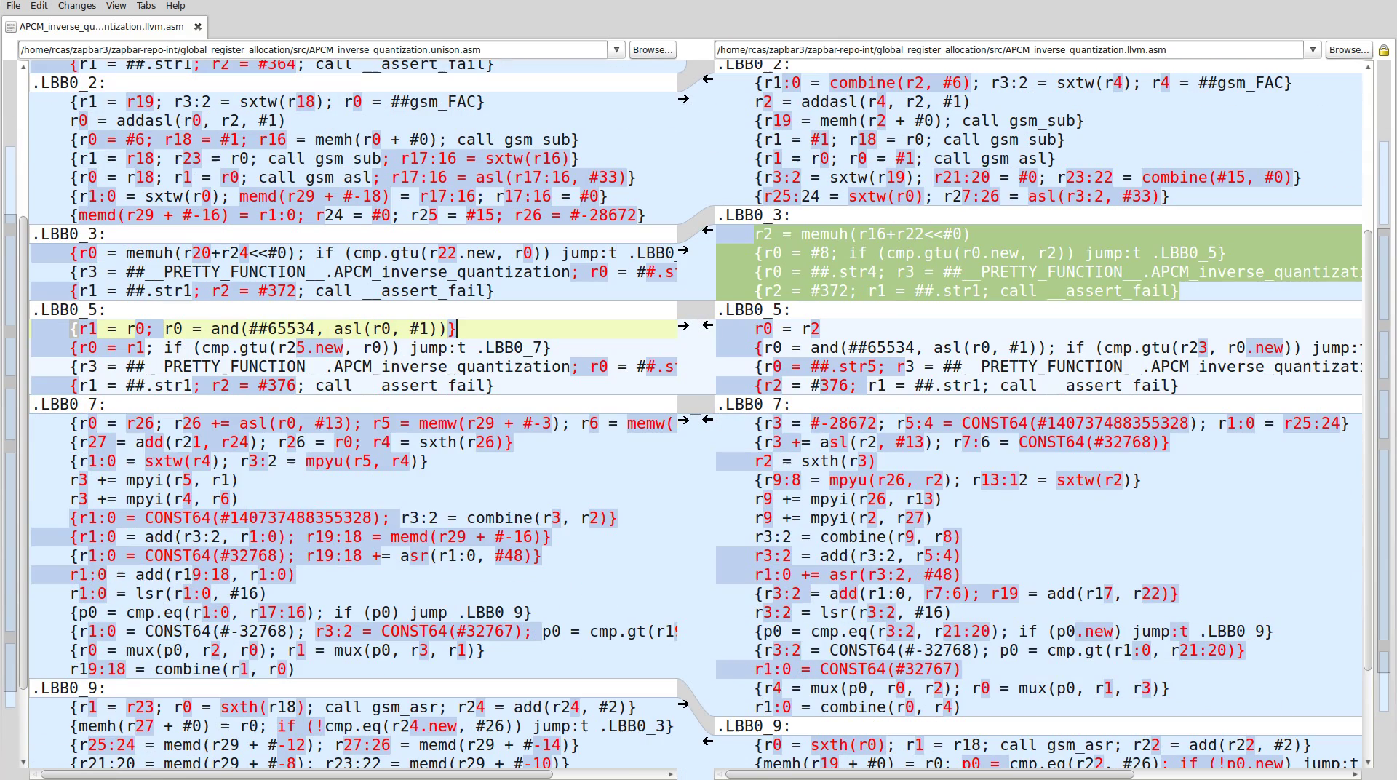